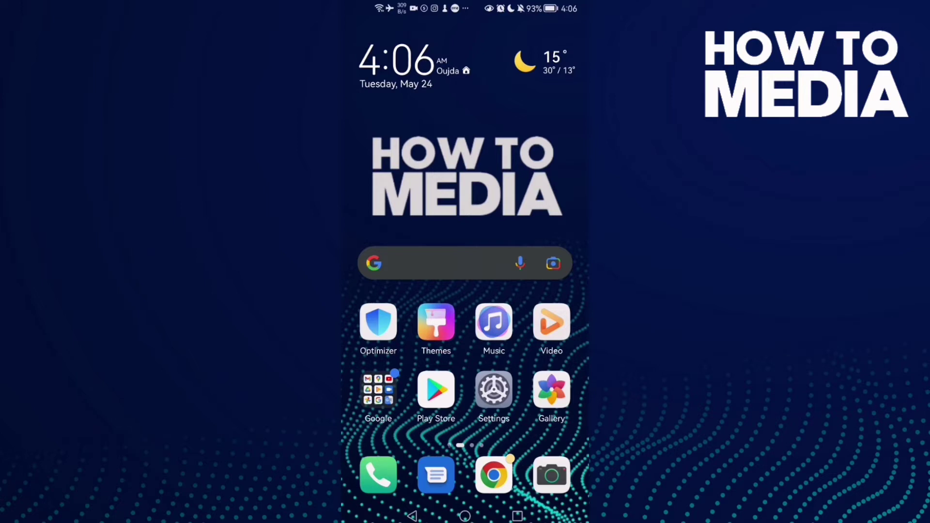
# Swipe to the home screen page showing the Facebook Lite icon
pyautogui.moveTo(553, 327); pyautogui.dragTo(378, 327)
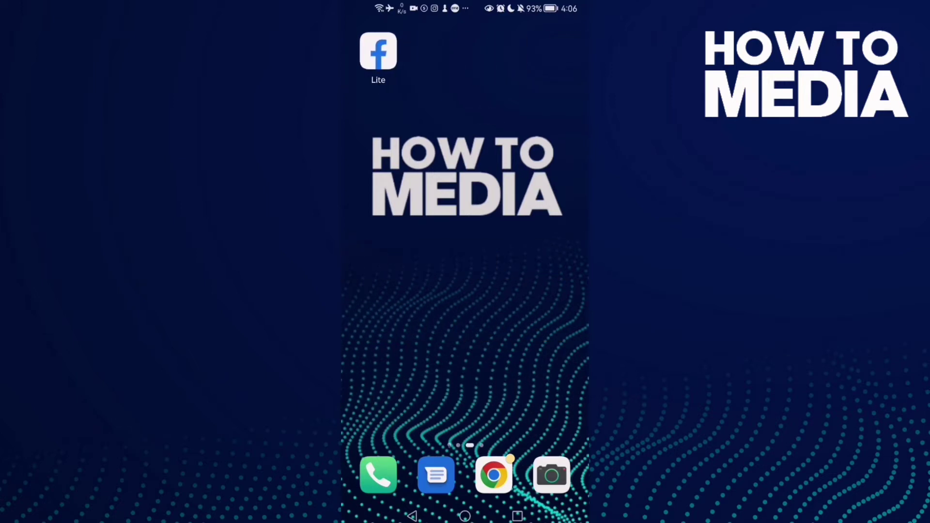
# Launch Facebook Lite and go from its main menu to Settings & privacy
pyautogui.click(379, 47)
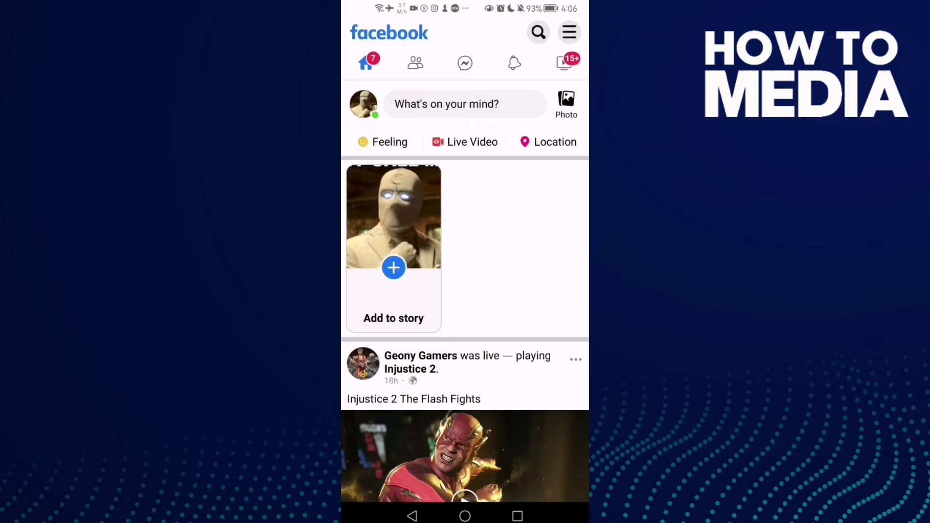
pyautogui.click(569, 33)
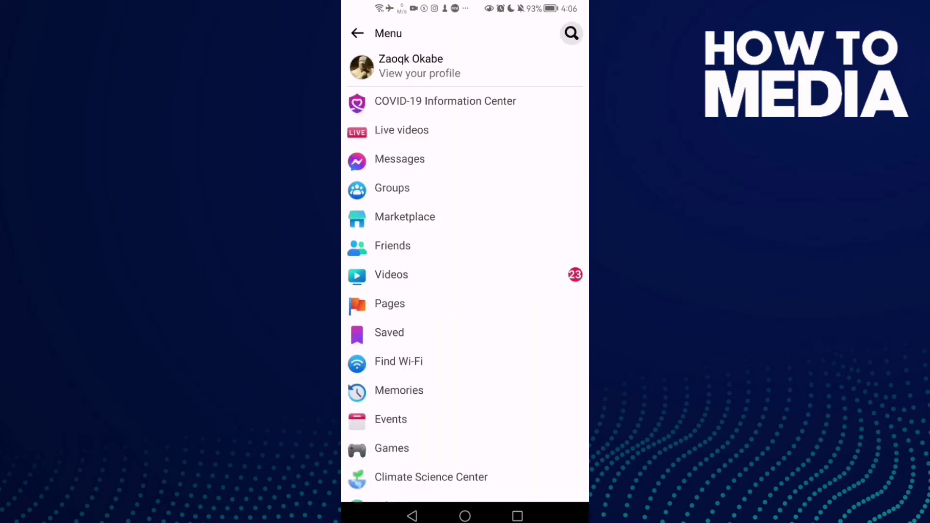
pyautogui.moveTo(495, 364)
pyautogui.mouseDown()
pyautogui.moveTo(495, 117)
pyautogui.moveTo(495, 189)
pyautogui.mouseUp()
pyautogui.moveTo(561, 233)
pyautogui.mouseDown()
pyautogui.moveTo(532, 305)
pyautogui.moveTo(555, 204)
pyautogui.mouseUp()
pyautogui.click(479, 276)
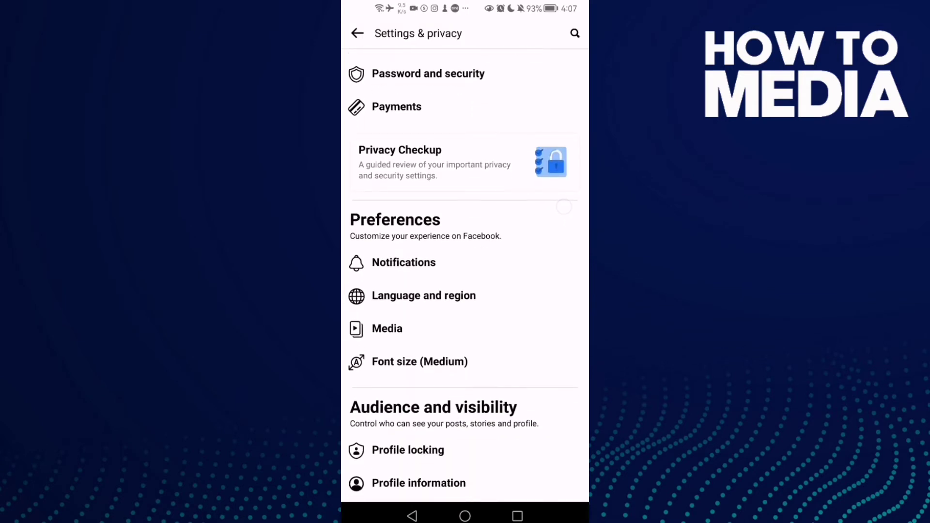
# Open Notifications settings and scroll to SMS under Where You Receive Notifications
pyautogui.click(472, 263)
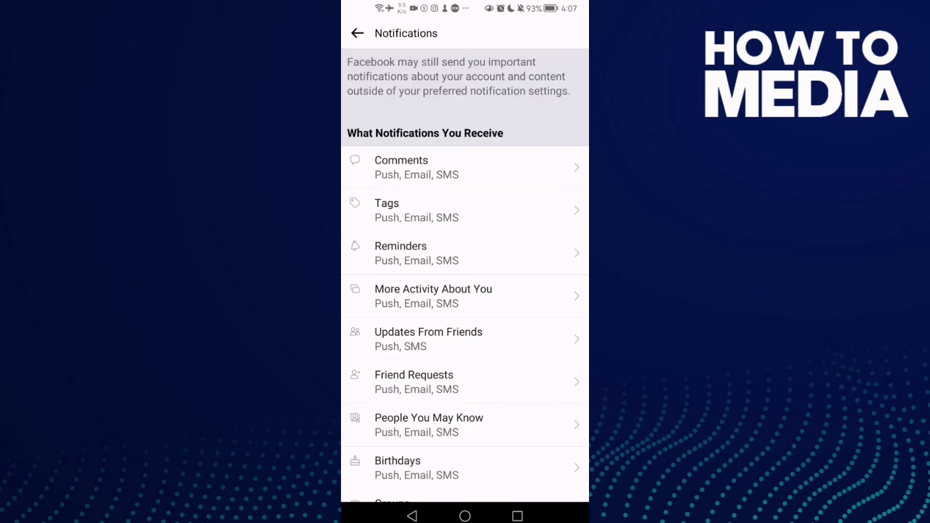
pyautogui.moveTo(560, 313); pyautogui.dragTo(559, 252)
pyautogui.moveTo(560, 364); pyautogui.dragTo(560, 109)
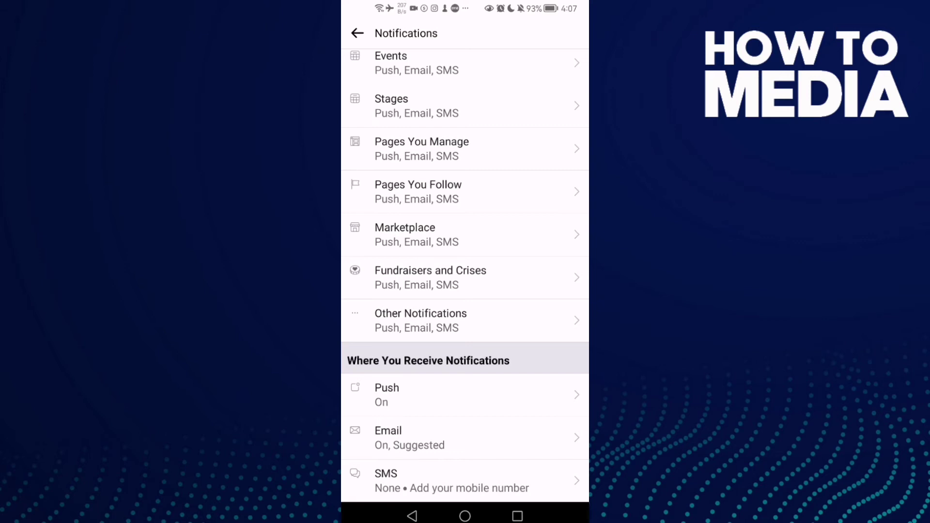
pyautogui.moveTo(467, 478); pyautogui.dragTo(532, 341)
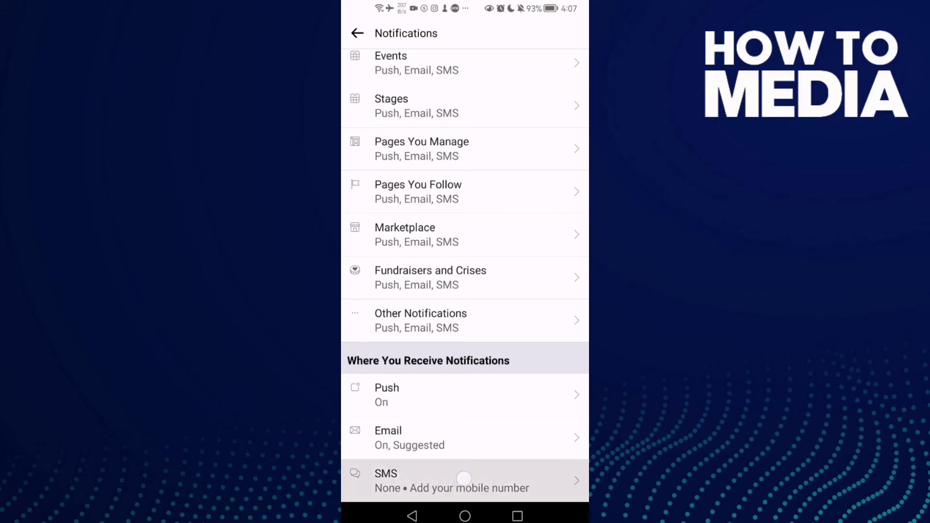
pyautogui.moveTo(451, 480); pyautogui.dragTo(513, 351)
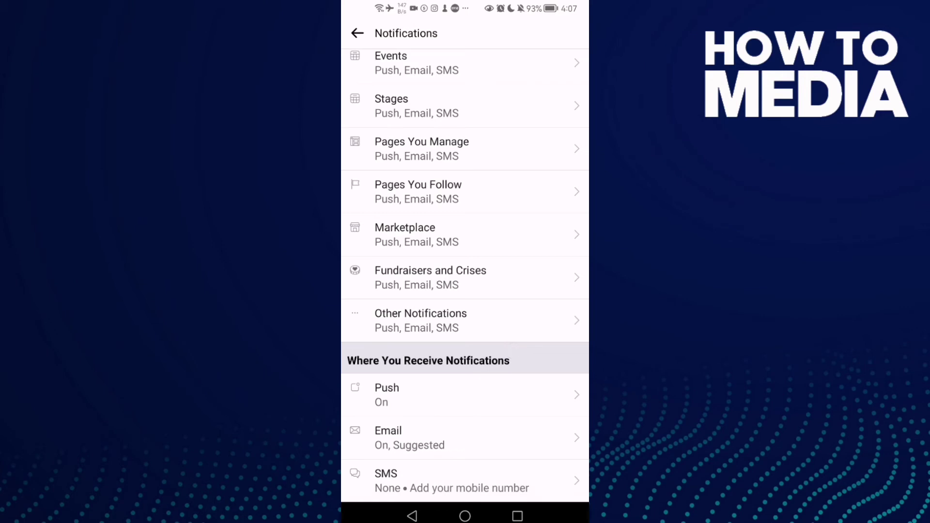
pyautogui.moveTo(509, 218)
pyautogui.mouseDown()
pyautogui.moveTo(542, 400)
pyautogui.moveTo(508, 182)
pyautogui.mouseUp()
pyautogui.moveTo(550, 226); pyautogui.dragTo(550, 262)
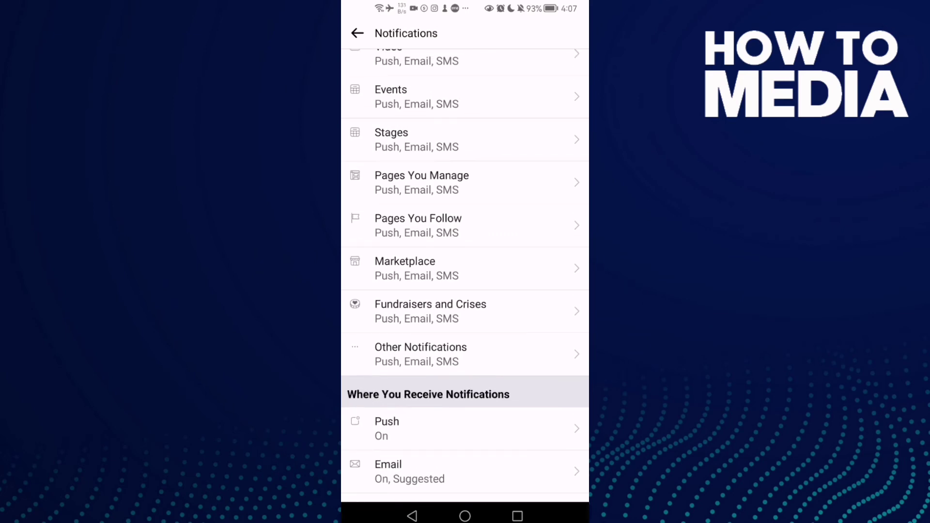